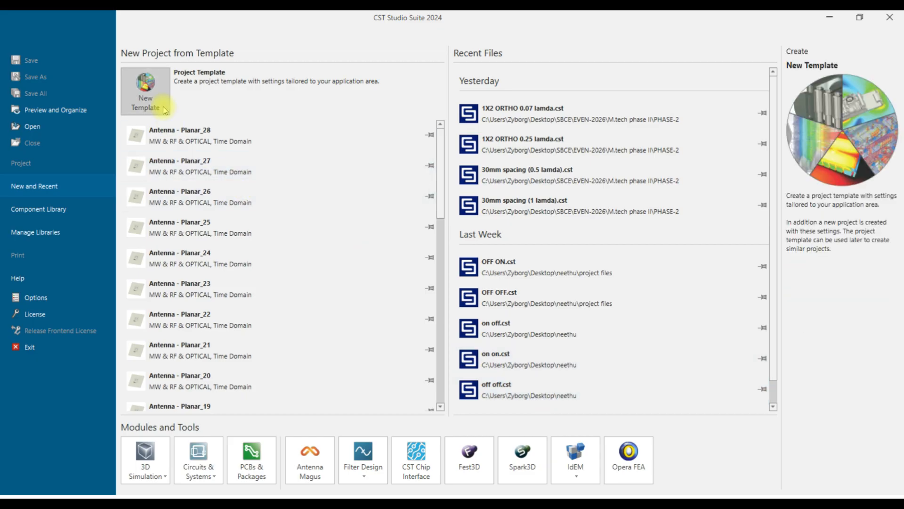
Create a new project template for Microwaves & RF/Optical, Antennas, with the Planar (Patch, Slot, etc.) workflow.
{"action": "left_click", "coordinate": [146, 92]}
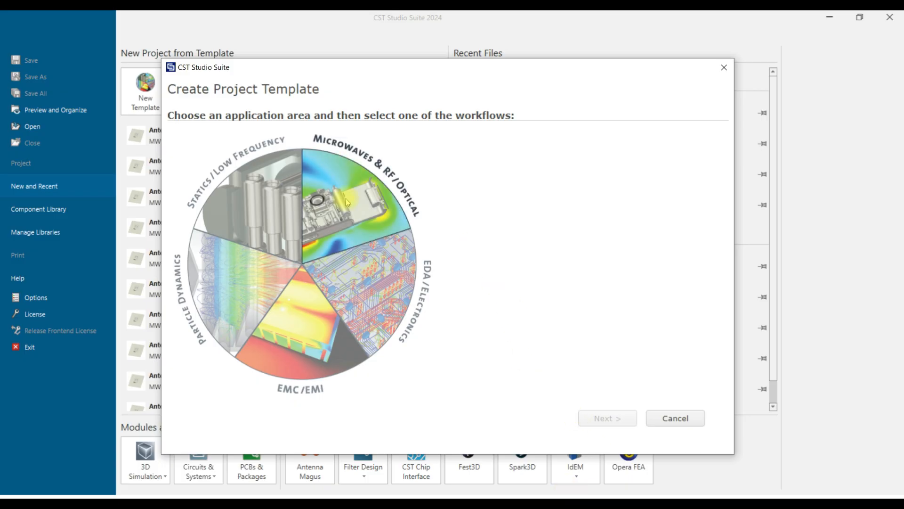
{"action": "left_click", "coordinate": [348, 202]}
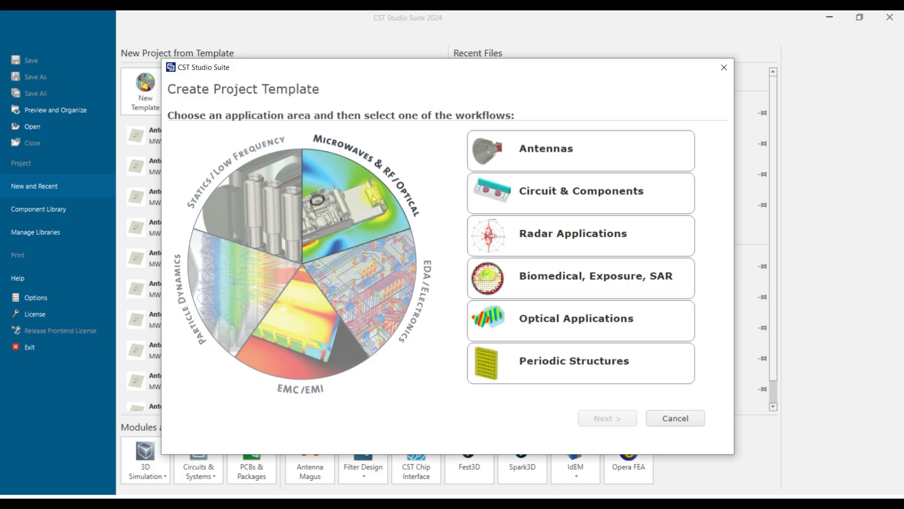
{"action": "left_click", "coordinate": [572, 149]}
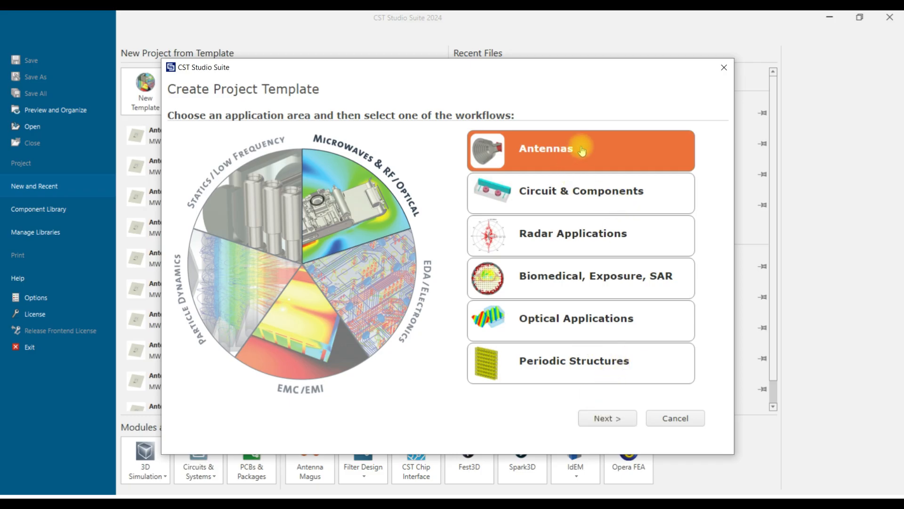
{"action": "left_click", "coordinate": [608, 419]}
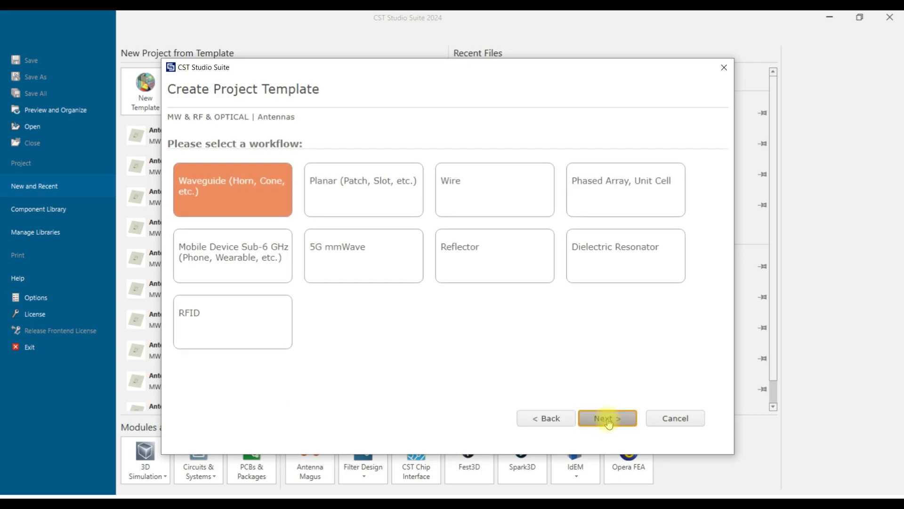
{"action": "left_click", "coordinate": [345, 201]}
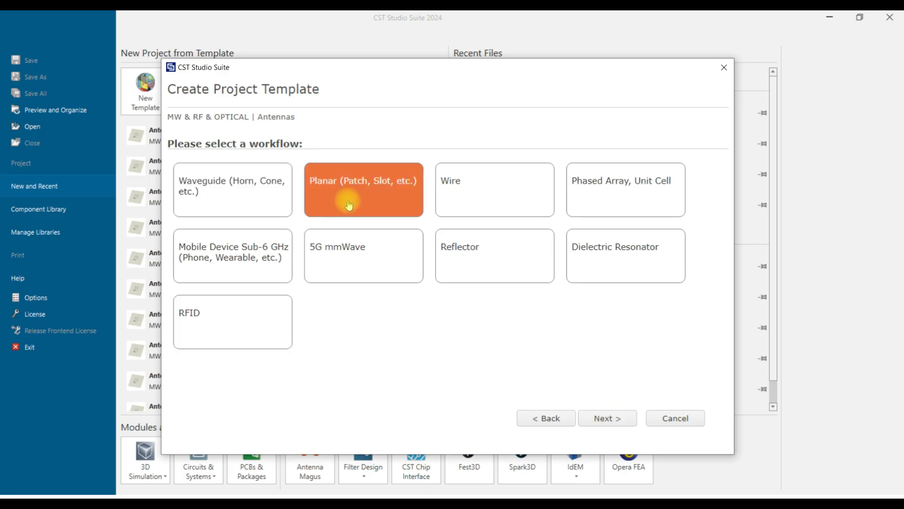
{"action": "left_click", "coordinate": [599, 419]}
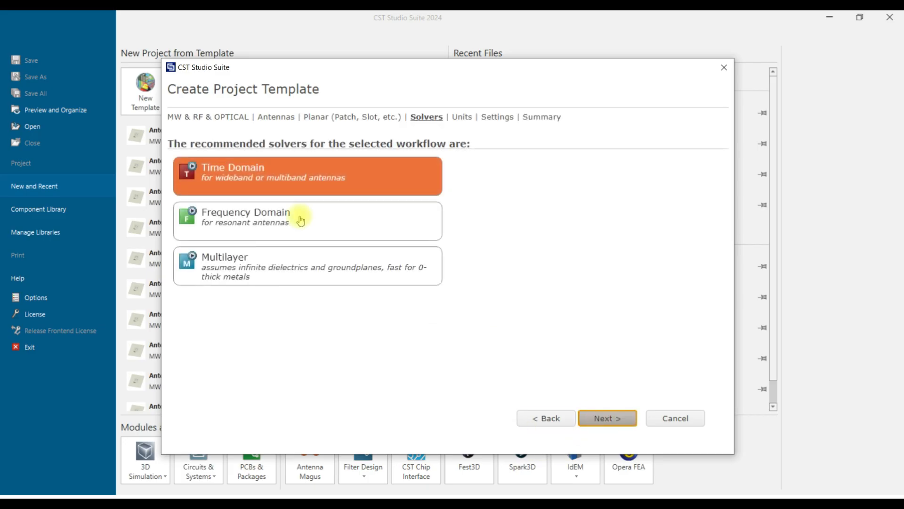
Accept the Time Domain solver and mm, GHz, ns, °C units, leave the frequency settings blank, and finish the template.
{"action": "left_click", "coordinate": [594, 418]}
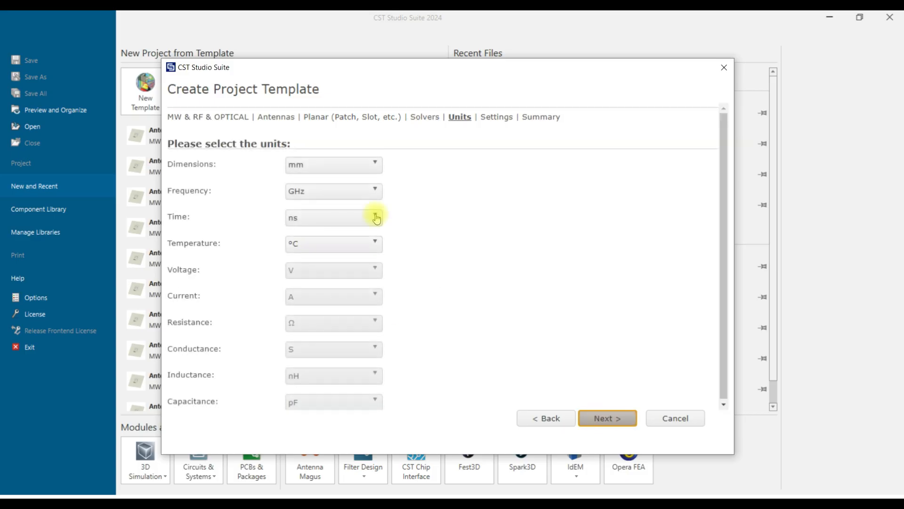
{"action": "left_click", "coordinate": [617, 425]}
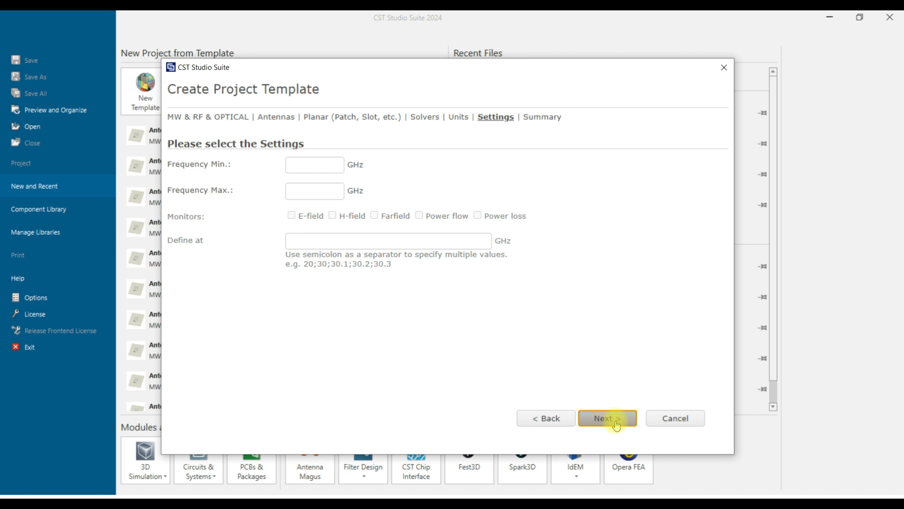
{"action": "left_click", "coordinate": [617, 425]}
{"action": "left_click", "coordinate": [617, 422]}
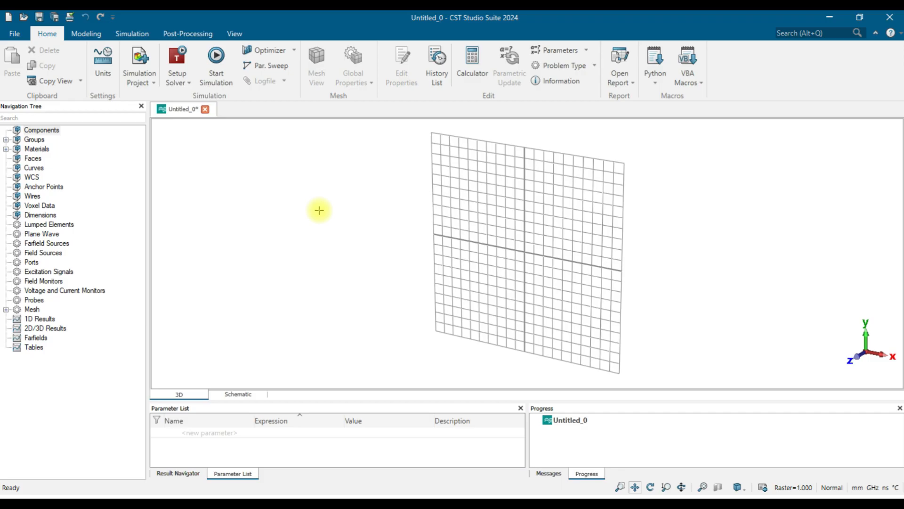
Start a new brick by entering its coordinates numerically and name it substrate.
{"action": "left_click", "coordinate": [90, 35]}
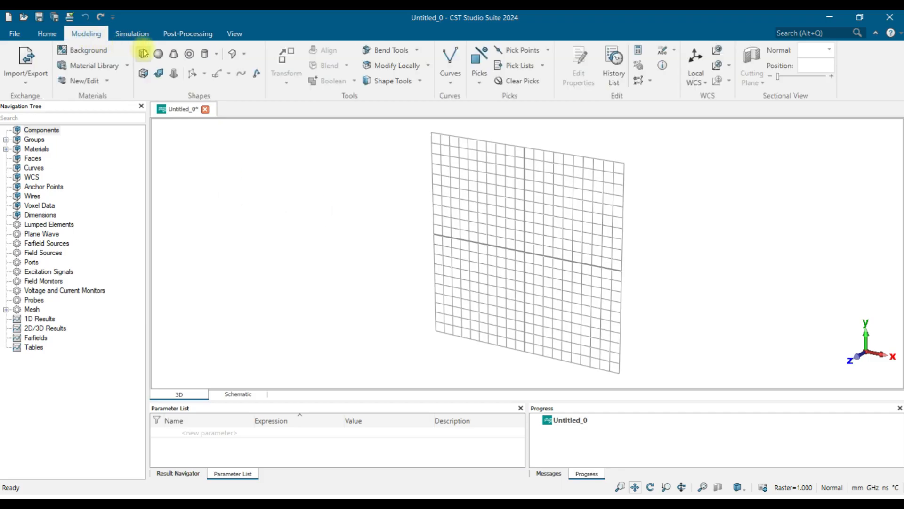
{"action": "left_click", "coordinate": [144, 55]}
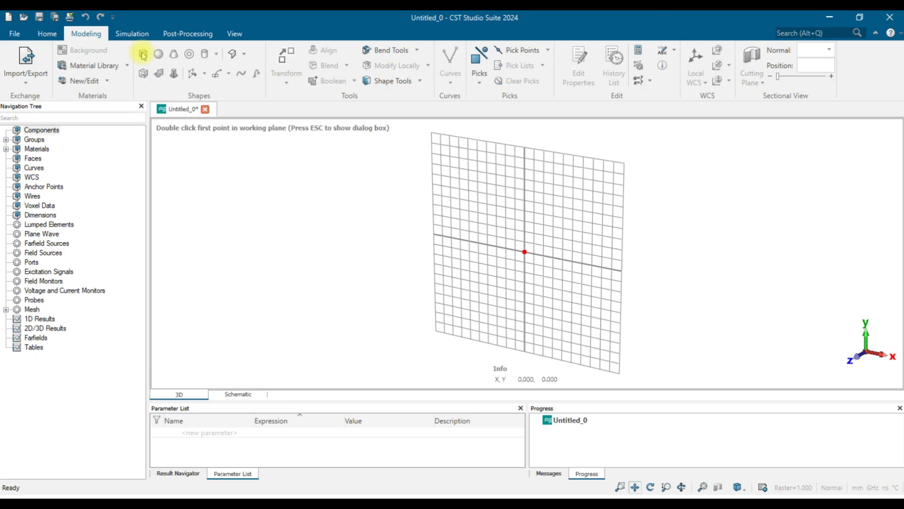
{"action": "key", "text": "Escape"}
{"action": "type", "text": "substrate"}
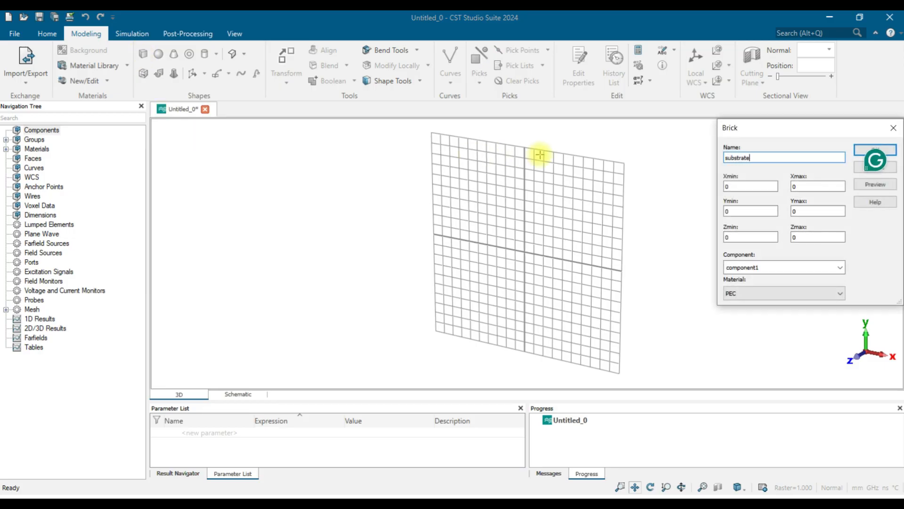
{"action": "key", "text": "Tab"}
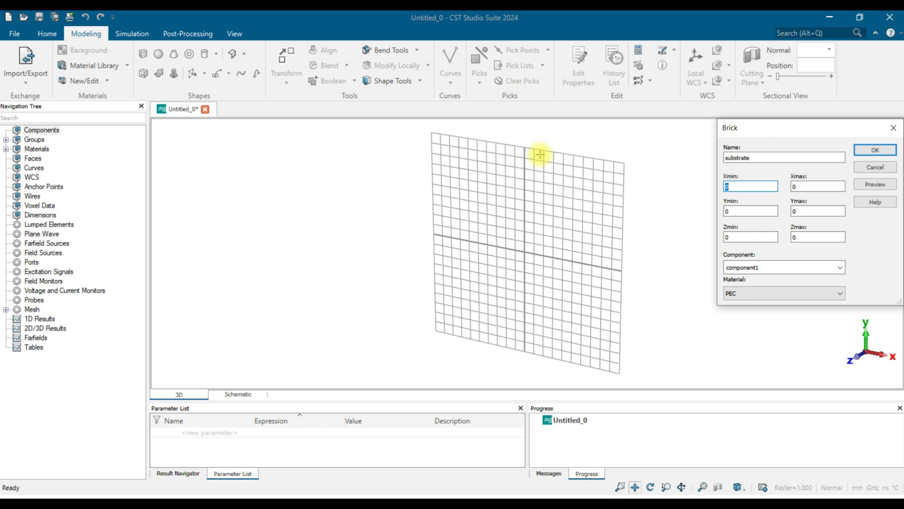
Set the substrate brick's extents to X -20 to 20, Y -20 to 20 and Z 0 to 1.6.
{"action": "type", "text": "-20"}
{"action": "key", "text": "Tab"}
{"action": "type", "text": "20"}
{"action": "key", "text": "Tab"}
{"action": "type", "text": "-20"}
{"action": "key", "text": "Tab"}
{"action": "type", "text": "20"}
{"action": "key", "text": "Tab"}
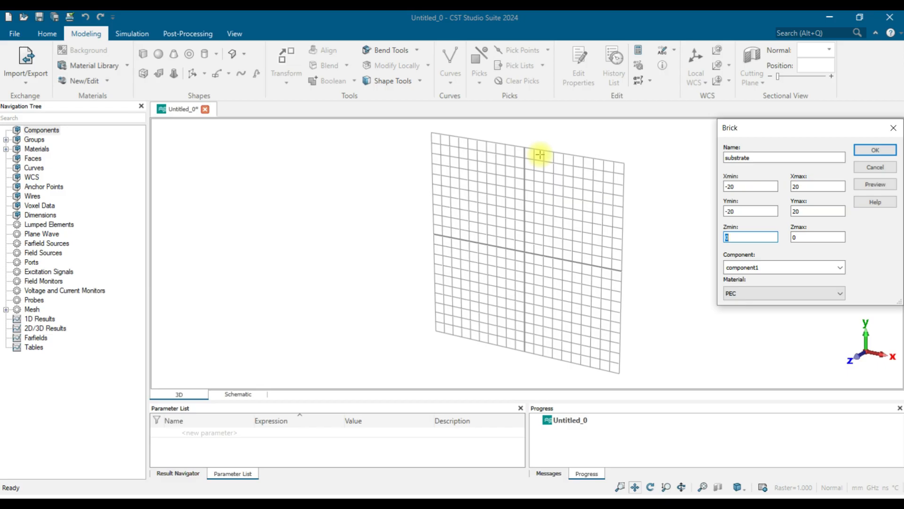
{"action": "type", "text": "0"}
{"action": "key", "text": "Tab"}
{"action": "type", "text": "1.6"}
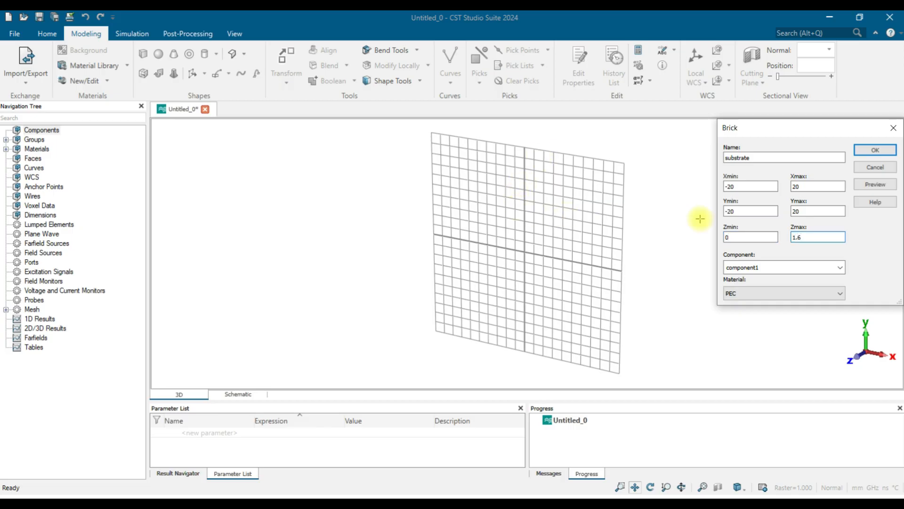
Find fr-4 in the material library and load FR-4 (lossy) as the substrate's material.
{"action": "left_click", "coordinate": [783, 294]}
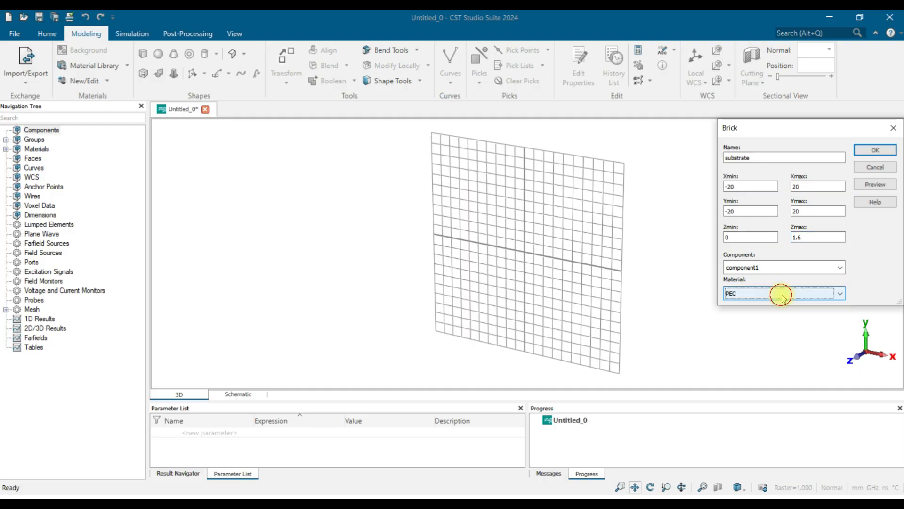
{"action": "left_click", "coordinate": [779, 312]}
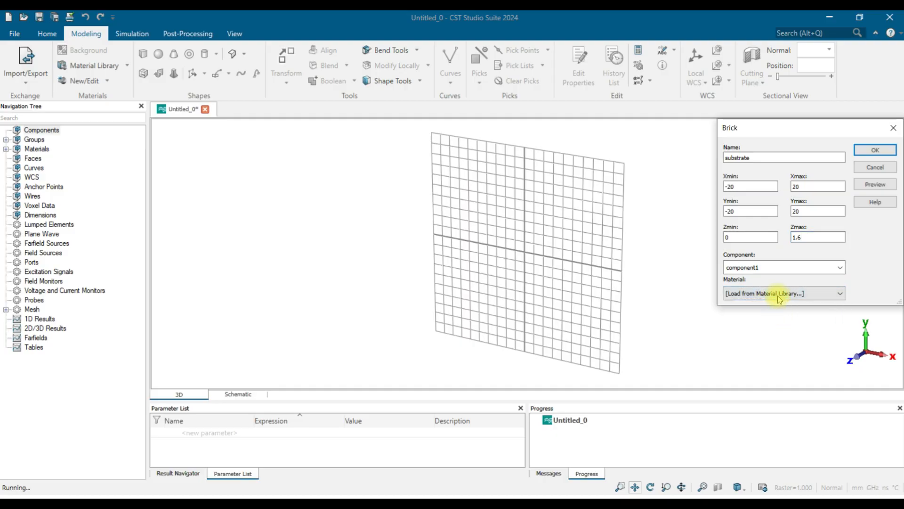
{"action": "left_click", "coordinate": [669, 74]}
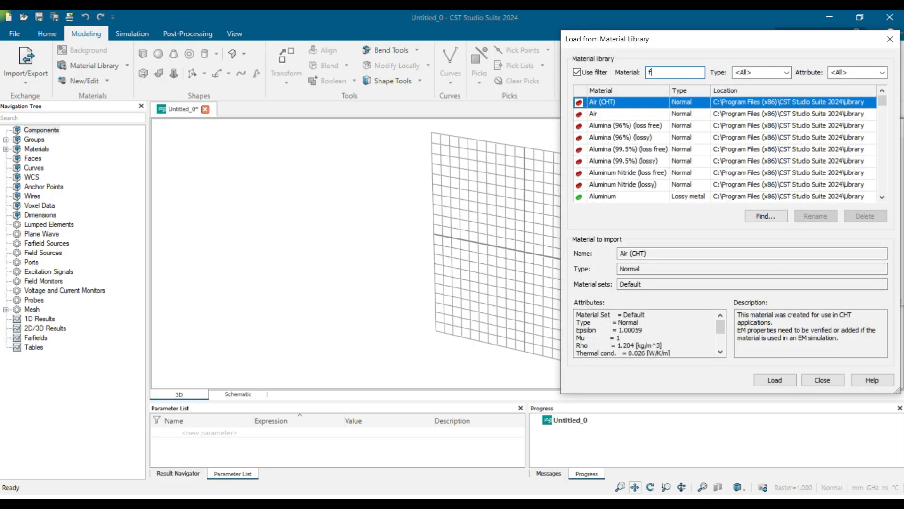
{"action": "type", "text": "ffr-"}
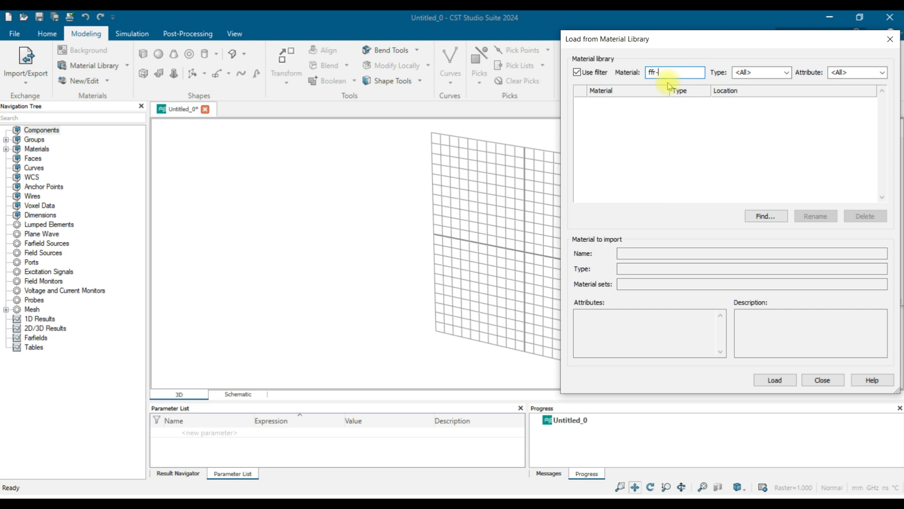
{"action": "type", "text": "4"}
{"action": "key", "text": "Left"}
{"action": "key", "text": "Left"}
{"action": "key", "text": "Left"}
{"action": "key", "text": "BackSpace"}
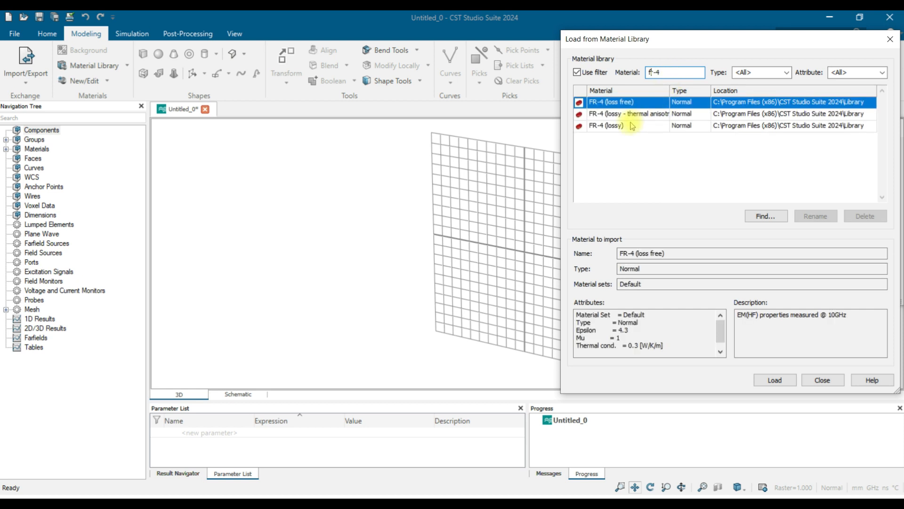
{"action": "left_click", "coordinate": [612, 127]}
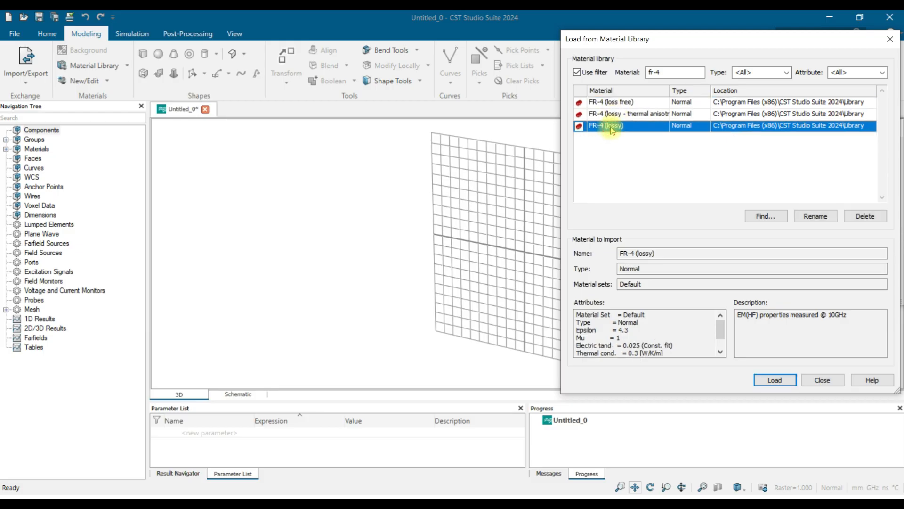
{"action": "left_click", "coordinate": [775, 379]}
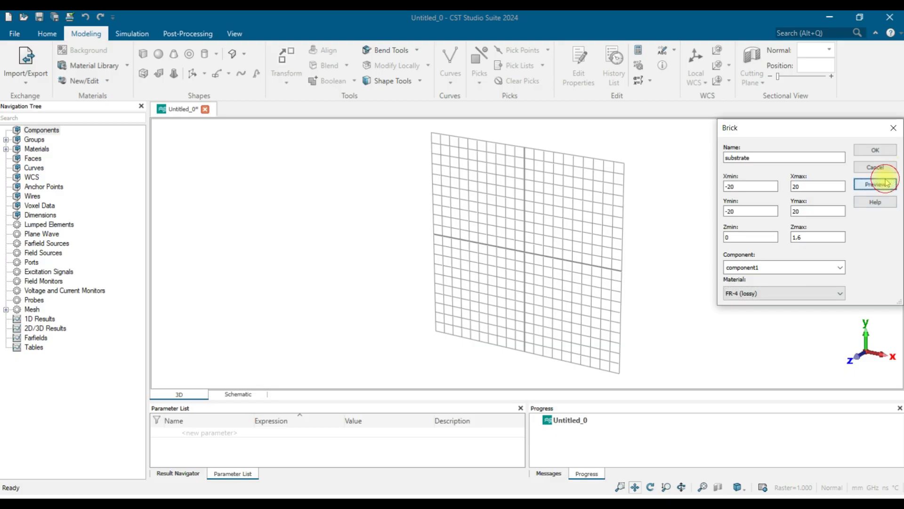
Preview the substrate brick and create it.
{"action": "left_click", "coordinate": [876, 184]}
{"action": "scroll", "coordinate": [599, 262], "scroll_direction": "up", "scroll_amount": 2}
{"action": "scroll", "coordinate": [599, 262], "scroll_direction": "down", "scroll_amount": 3}
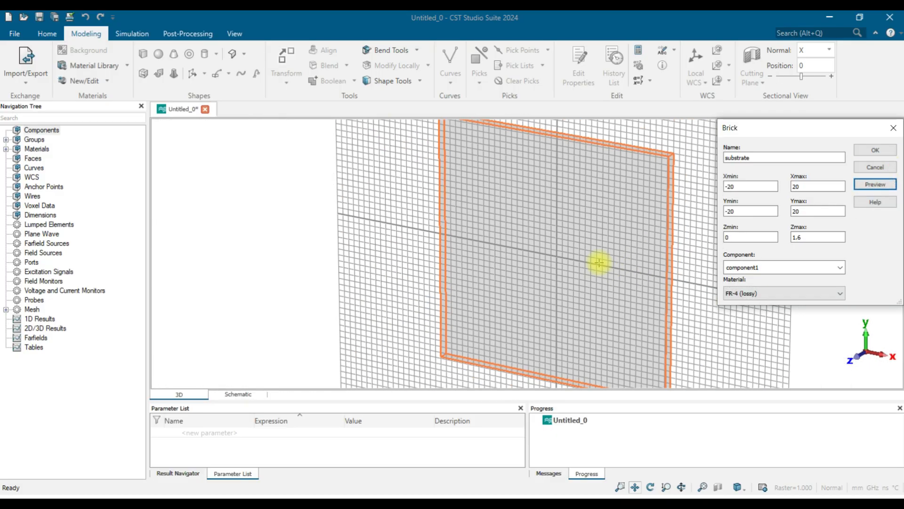
{"action": "scroll", "coordinate": [599, 262], "scroll_direction": "down", "scroll_amount": 1}
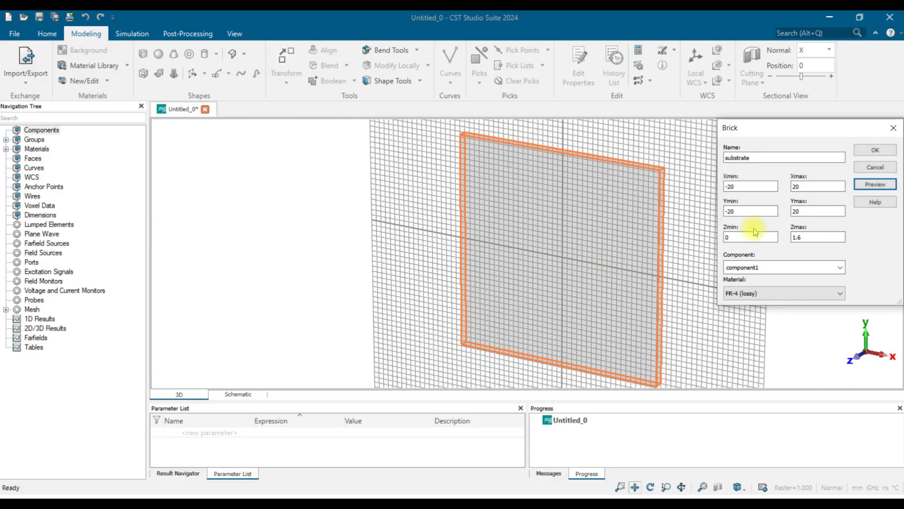
{"action": "left_click", "coordinate": [877, 150]}
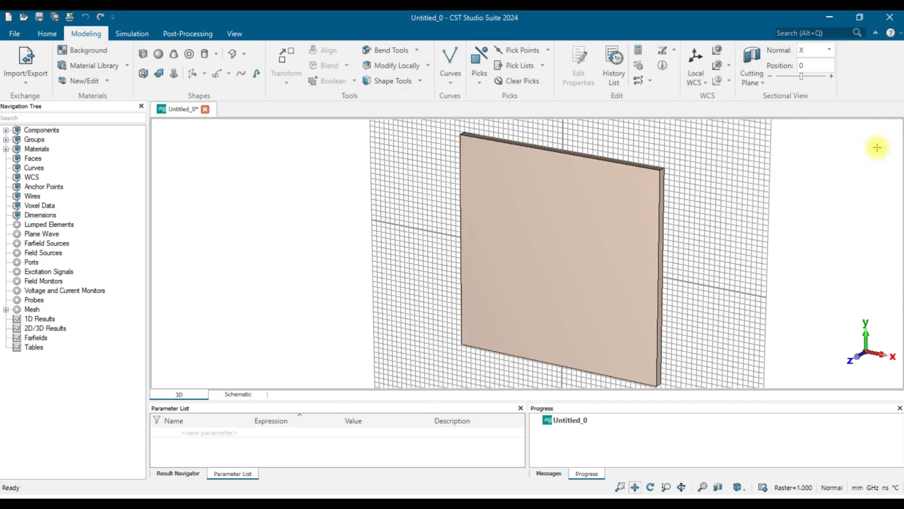
Show the substrate in front view and start a new numerically defined cylinder named patch.
{"action": "key", "text": "5"}
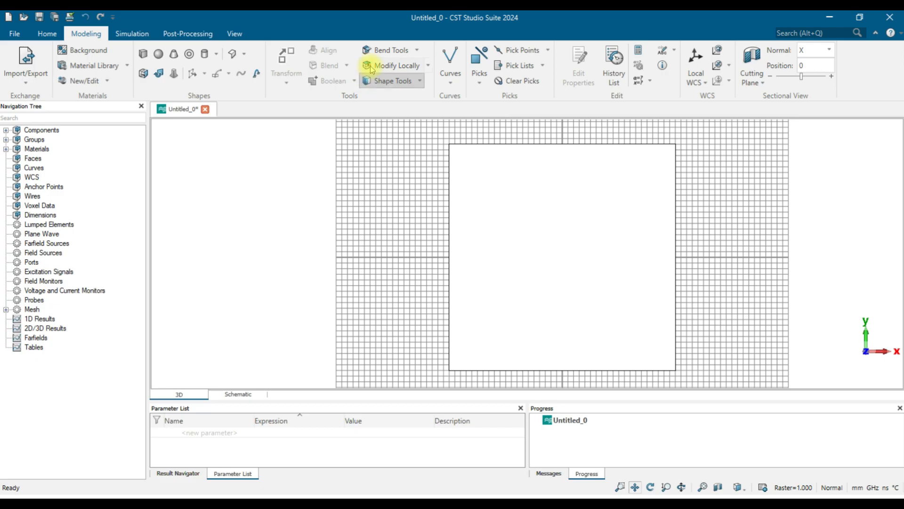
{"action": "left_click", "coordinate": [216, 58]}
{"action": "left_click", "coordinate": [227, 80]}
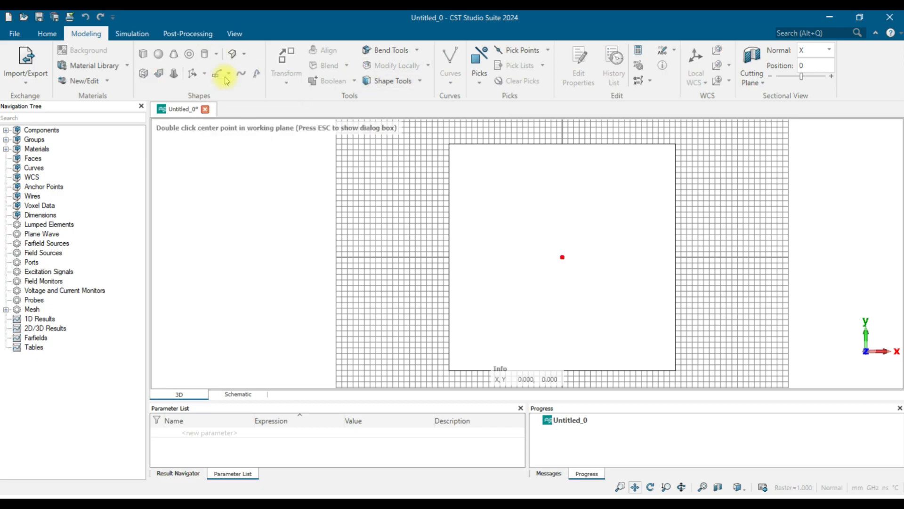
{"action": "key", "text": "Escape"}
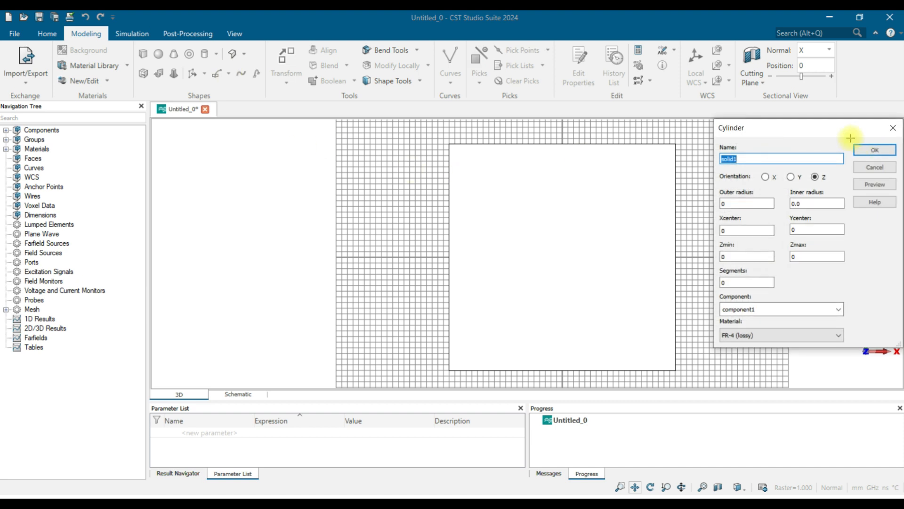
{"action": "left_click_drag", "start_coordinate": [831, 129], "coordinate": [622, 152]}
{"action": "type", "text": "patch"}
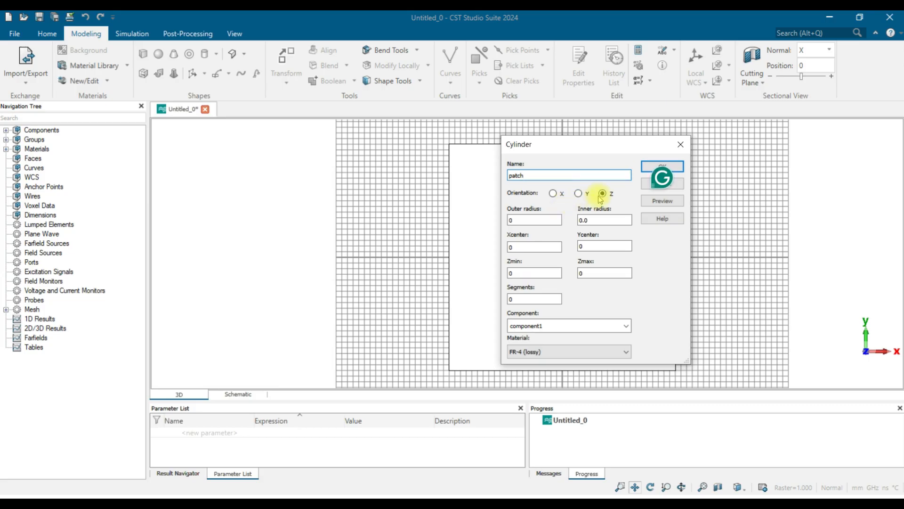
Give the patch cylinder an outer radius of 10, Zmin 1.6 and Zmax 1.635, and preview it.
{"action": "double_click", "coordinate": [539, 219]}
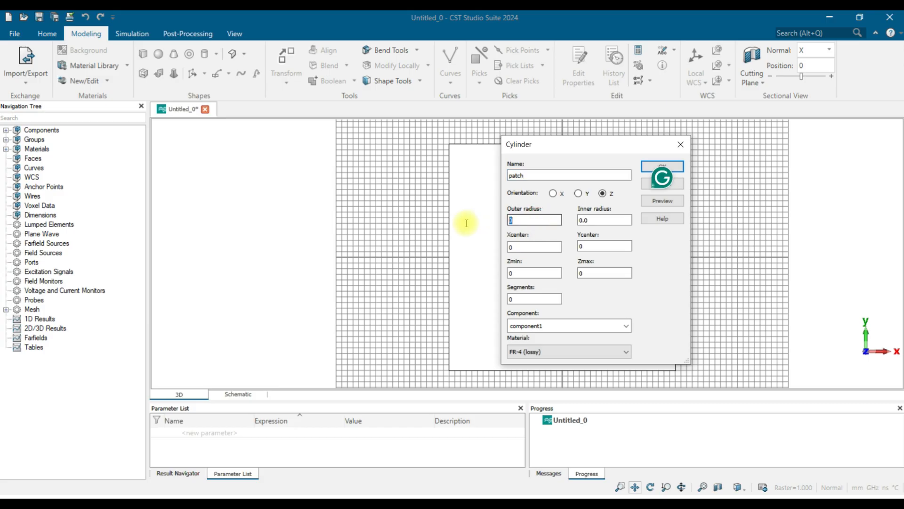
{"action": "type", "text": "10"}
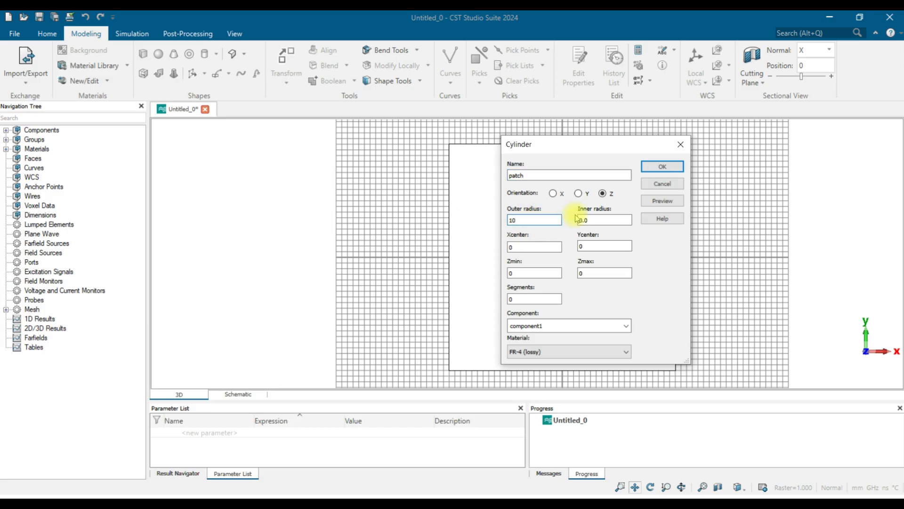
{"action": "left_click", "coordinate": [528, 246]}
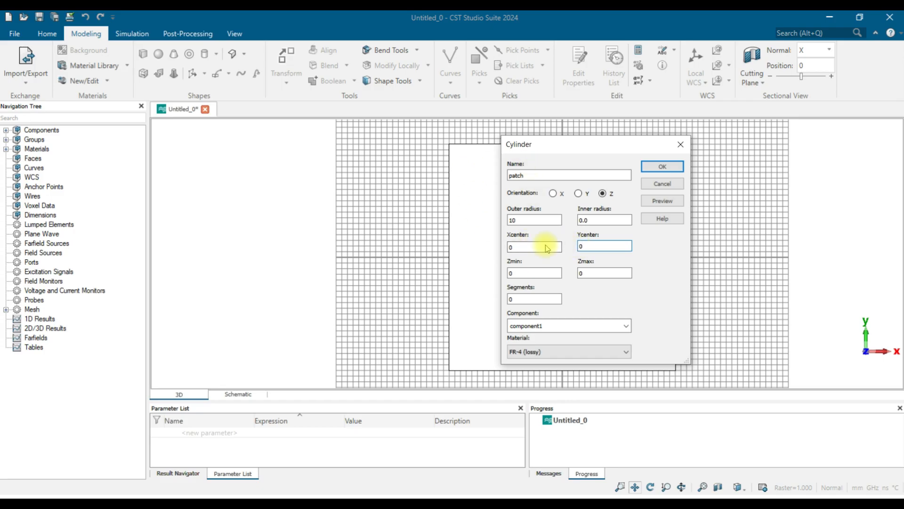
{"action": "left_click", "coordinate": [539, 273]}
{"action": "key", "text": "BackSpace"}
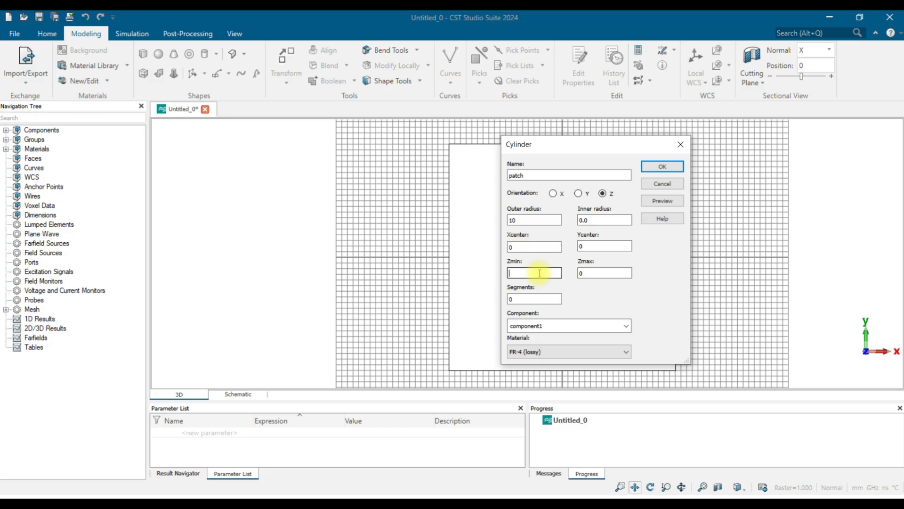
{"action": "type", "text": "1.6"}
{"action": "key", "text": "Tab"}
{"action": "type", "text": "1.635"}
{"action": "key", "text": "Tab"}
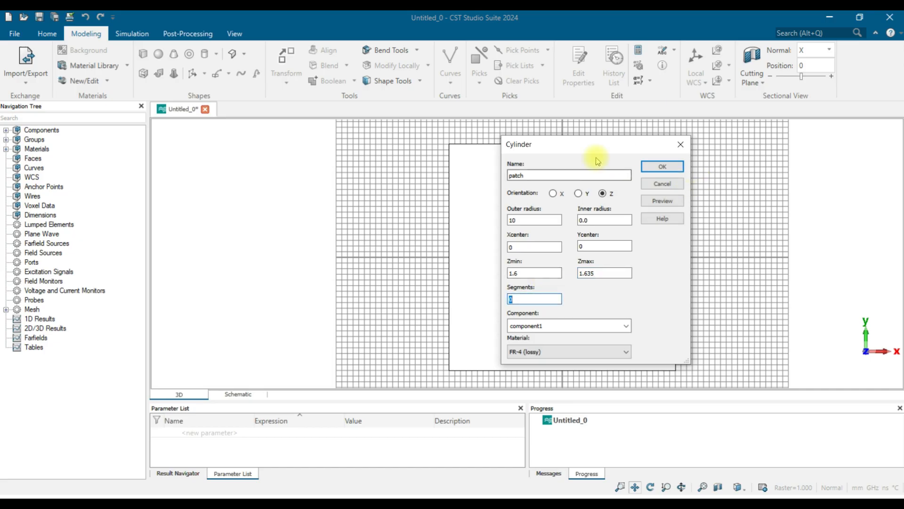
{"action": "left_click_drag", "start_coordinate": [595, 145], "coordinate": [759, 144]}
{"action": "left_click", "coordinate": [803, 200]}
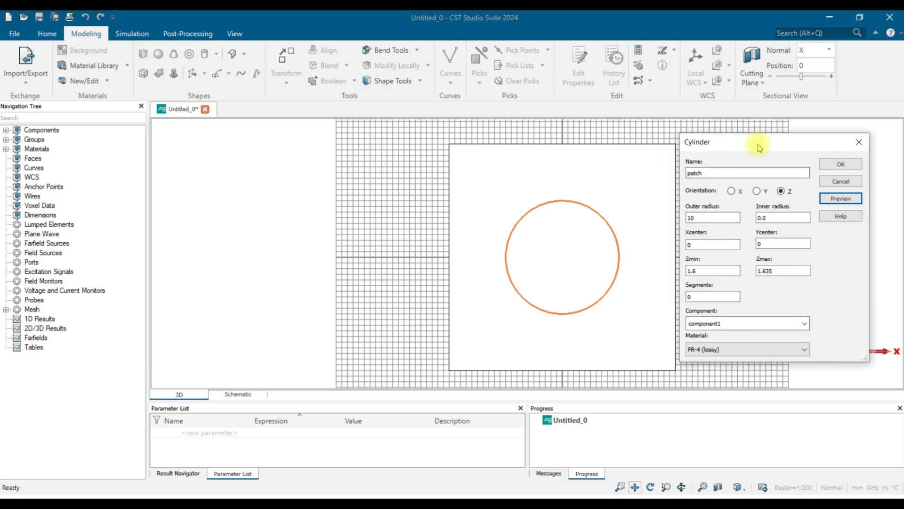
Set the patch cylinder's outer radius to 12 and preview it.
{"action": "left_click", "coordinate": [707, 216]}
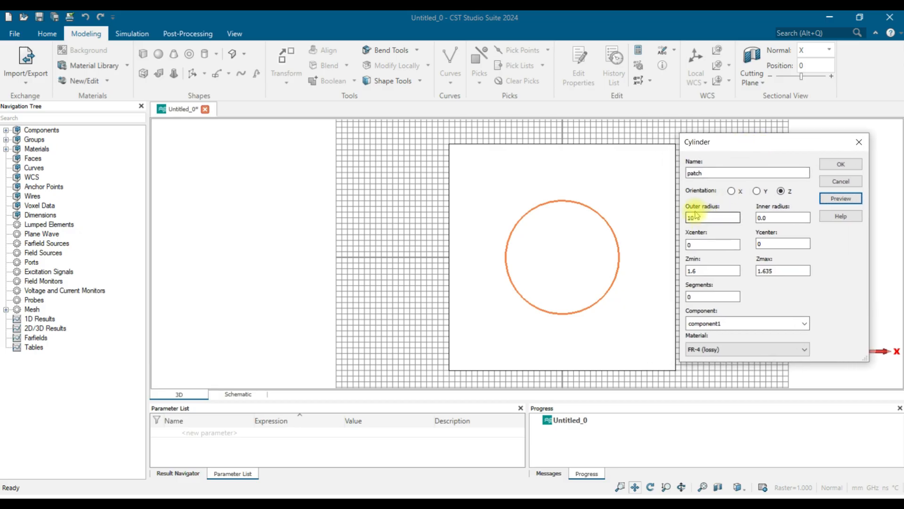
{"action": "double_click", "coordinate": [707, 217]}
{"action": "type", "text": "12"}
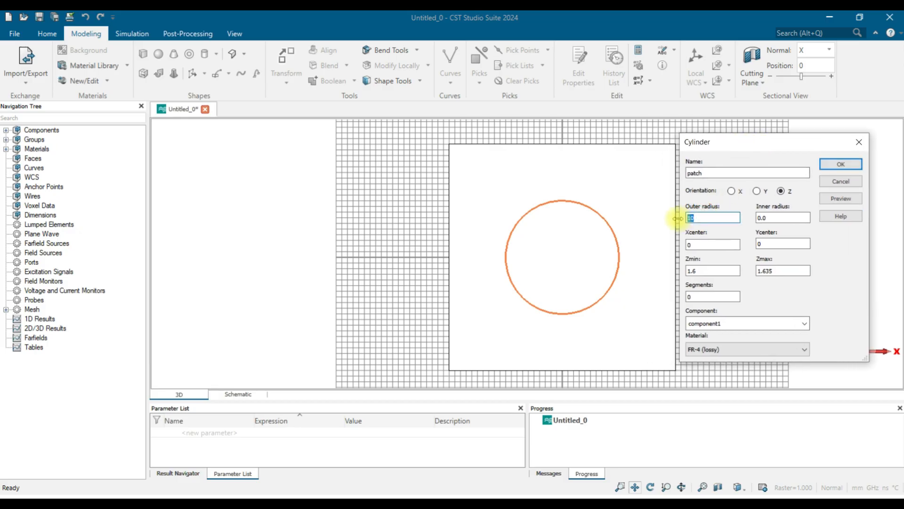
{"action": "left_click", "coordinate": [844, 198]}
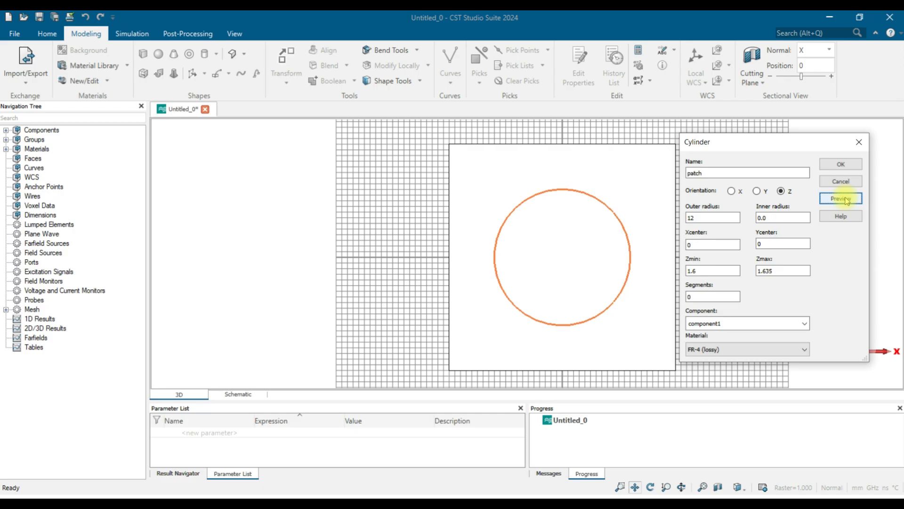
Set the patch cylinder's segments to 6 for a hexagonal shape and preview it.
{"action": "left_click", "coordinate": [730, 296]}
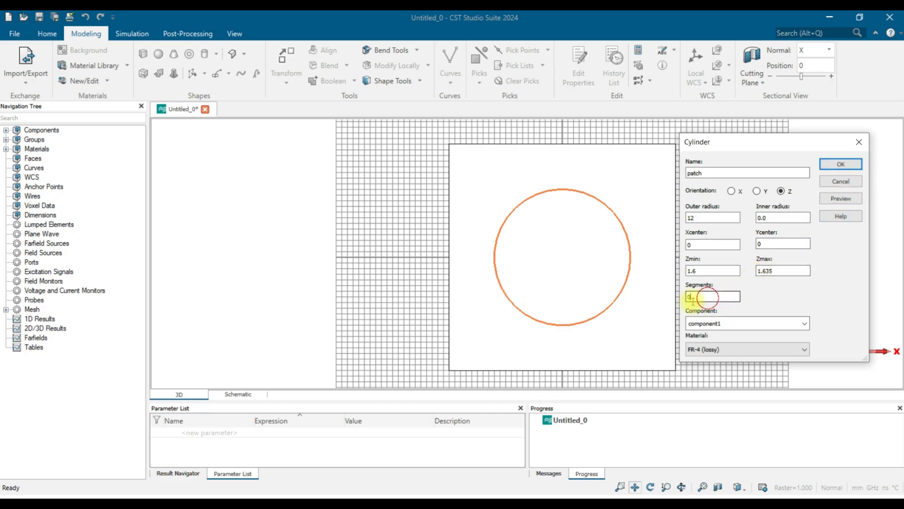
{"action": "key", "text": "BackSpace"}
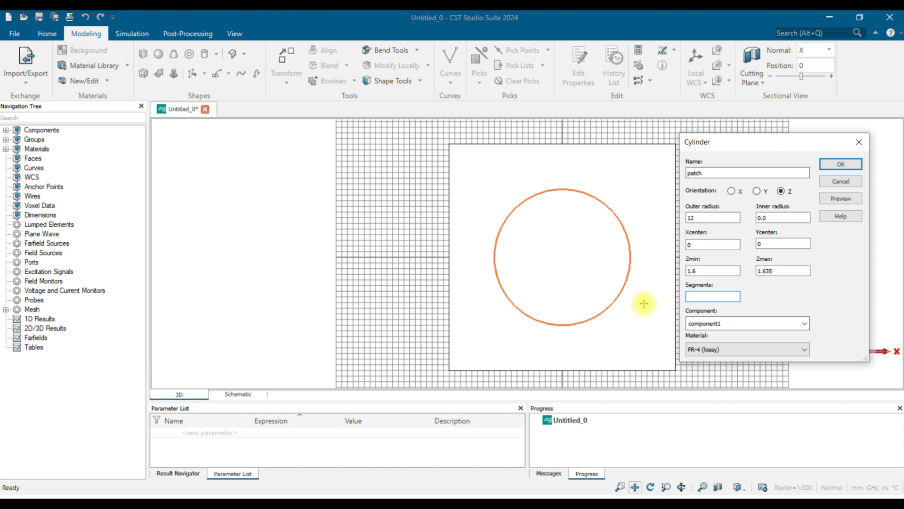
{"action": "type", "text": "6"}
{"action": "left_click", "coordinate": [842, 198]}
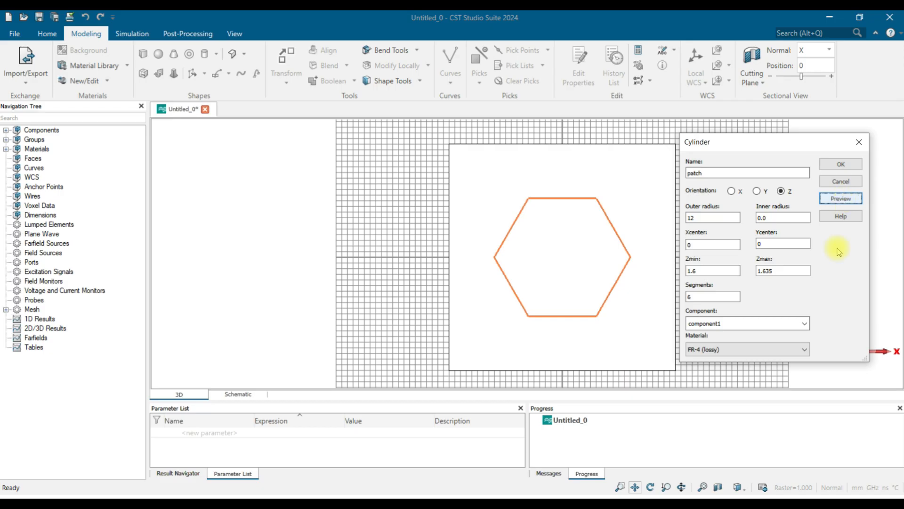
Load Copper (annealed) from the material library as the patch's material, preview the hexagonal patch and create it.
{"action": "left_click", "coordinate": [784, 349]}
{"action": "left_click", "coordinate": [759, 369]}
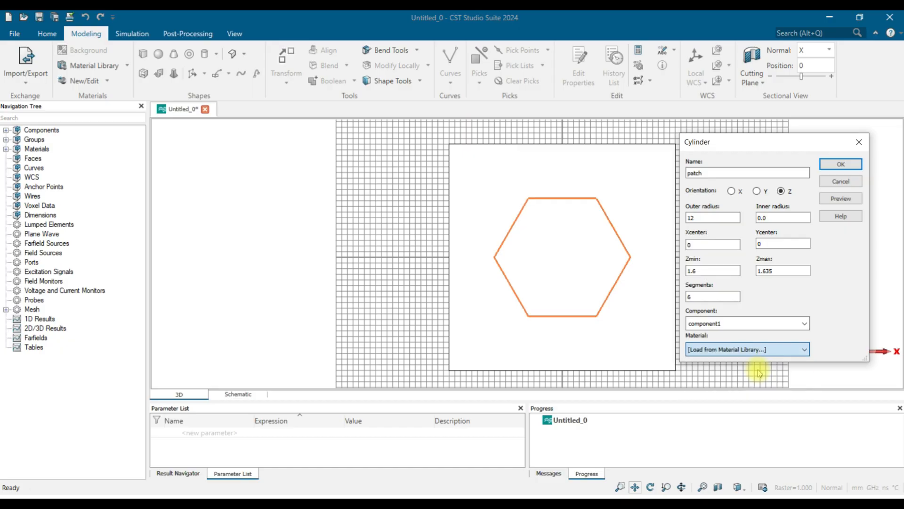
{"action": "left_click", "coordinate": [674, 108]}
{"action": "type", "text": "copp"}
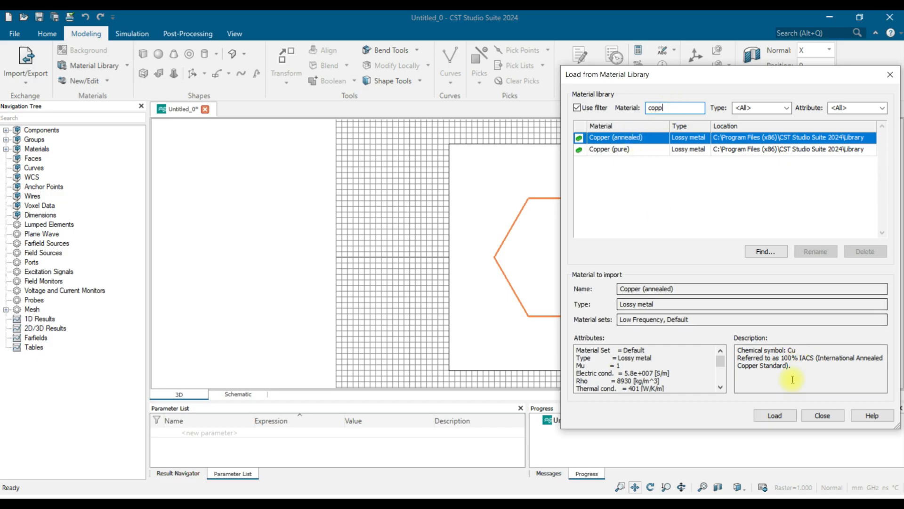
{"action": "left_click", "coordinate": [775, 415]}
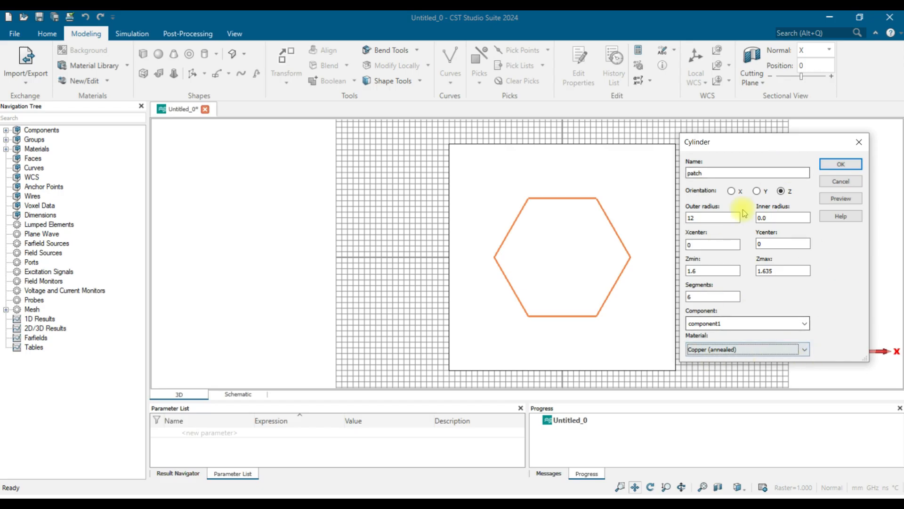
{"action": "left_click", "coordinate": [839, 199]}
{"action": "left_click", "coordinate": [841, 165]}
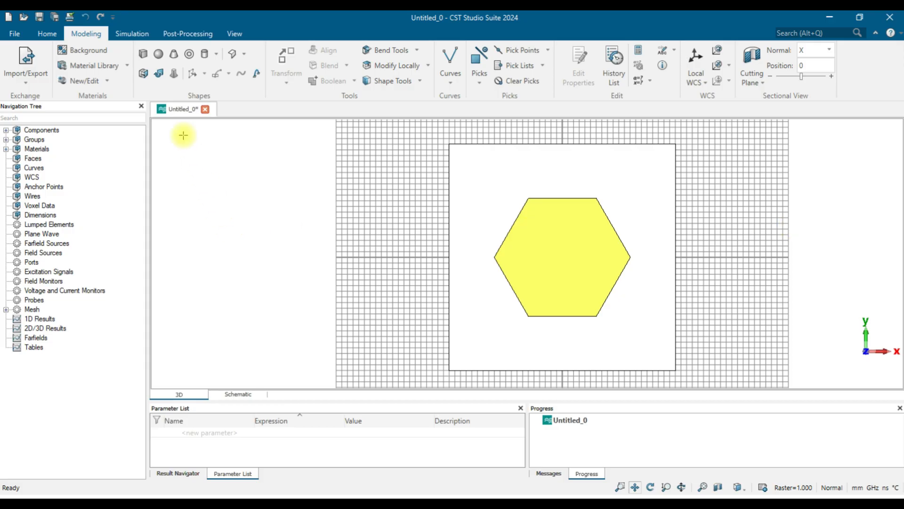
Sketch a brick footprint about 3.5 by 9.5 mm from the hexagon's lower edge to the substrate's lower edge and open its numeric definition.
{"action": "left_click", "coordinate": [143, 56]}
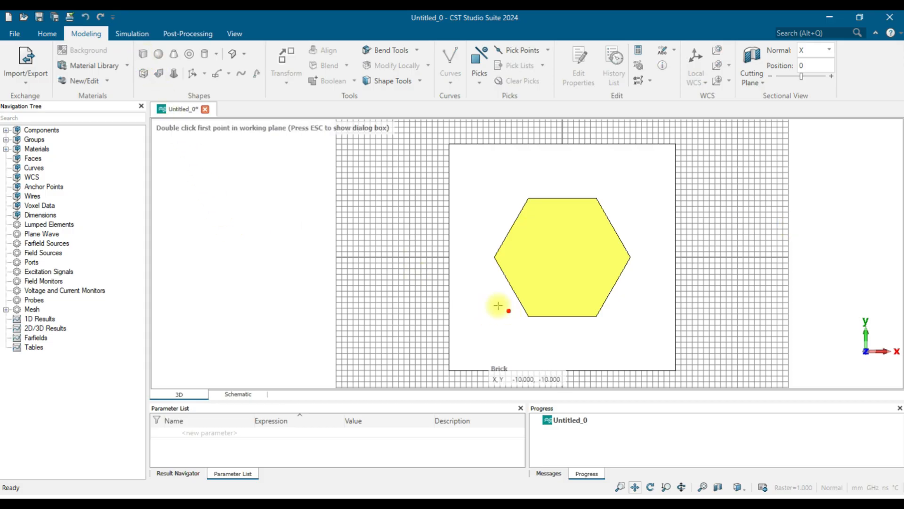
{"action": "double_click", "coordinate": [554, 316]}
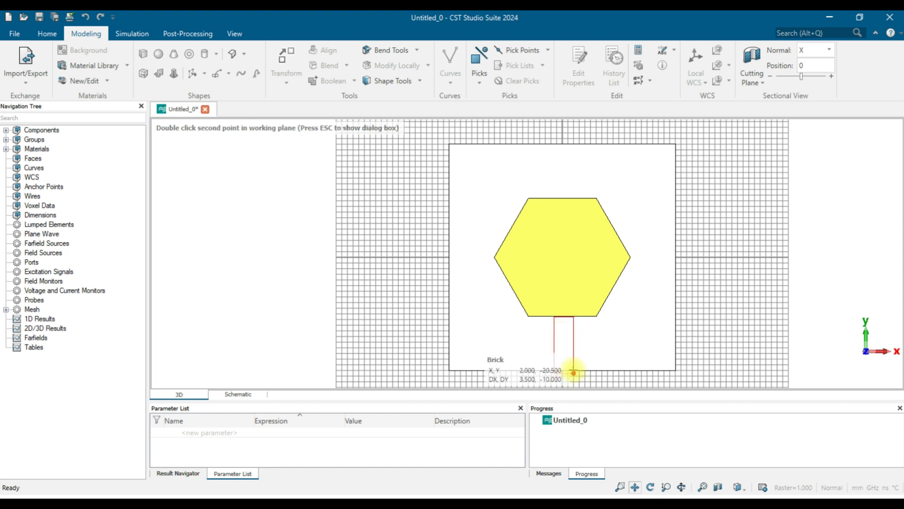
{"action": "double_click", "coordinate": [573, 368]}
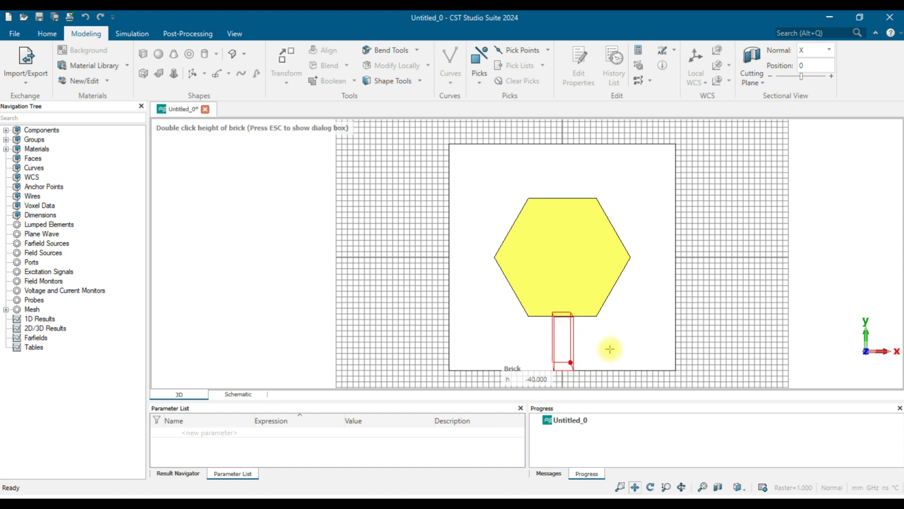
{"action": "key", "text": "Escape"}
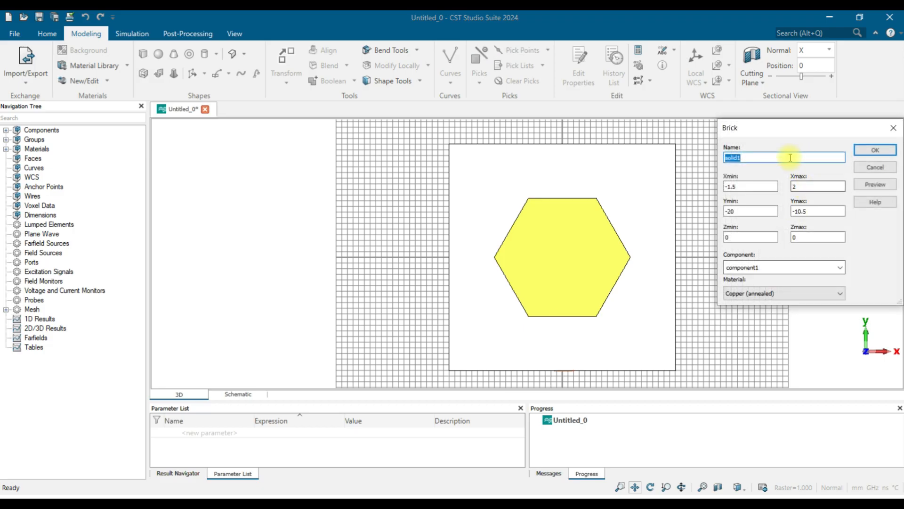
Name the new brick feed, set its Xmax to 1.5 and preview it.
{"action": "type", "text": "feed"}
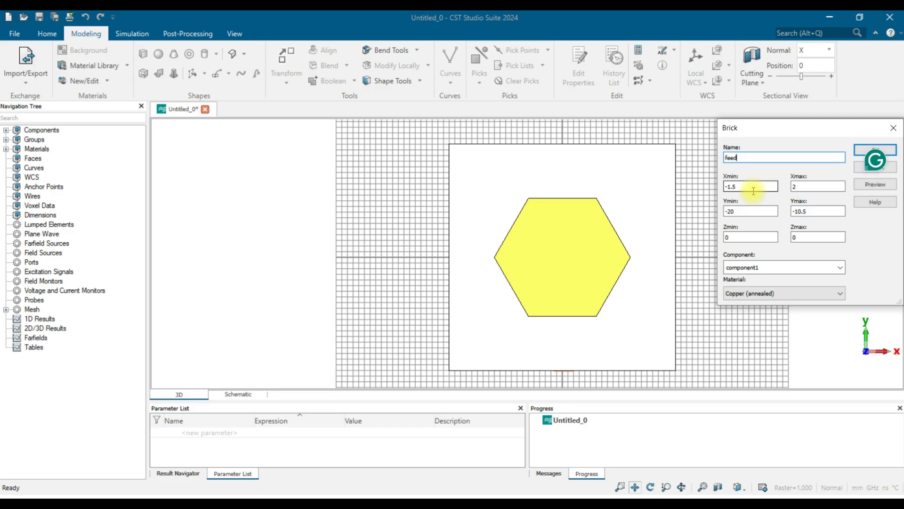
{"action": "left_click", "coordinate": [809, 187]}
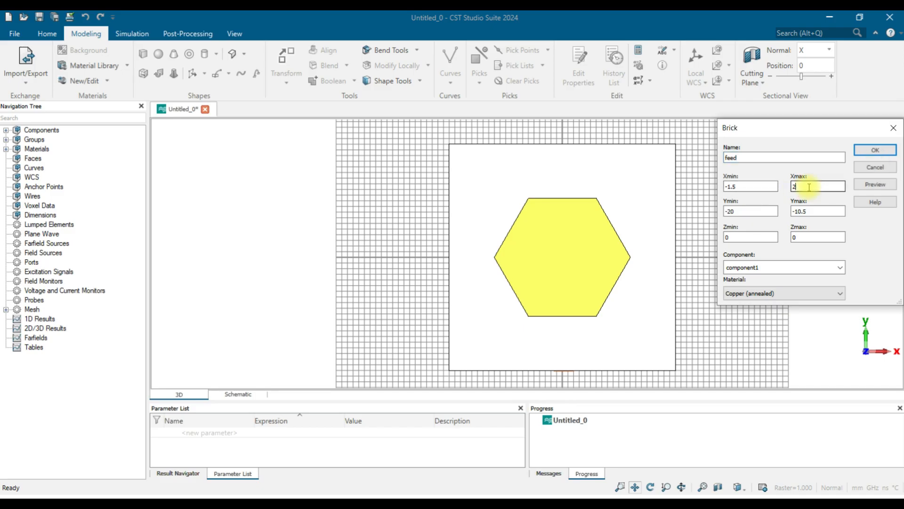
{"action": "key", "text": "BackSpace"}
{"action": "type", "text": "1.5"}
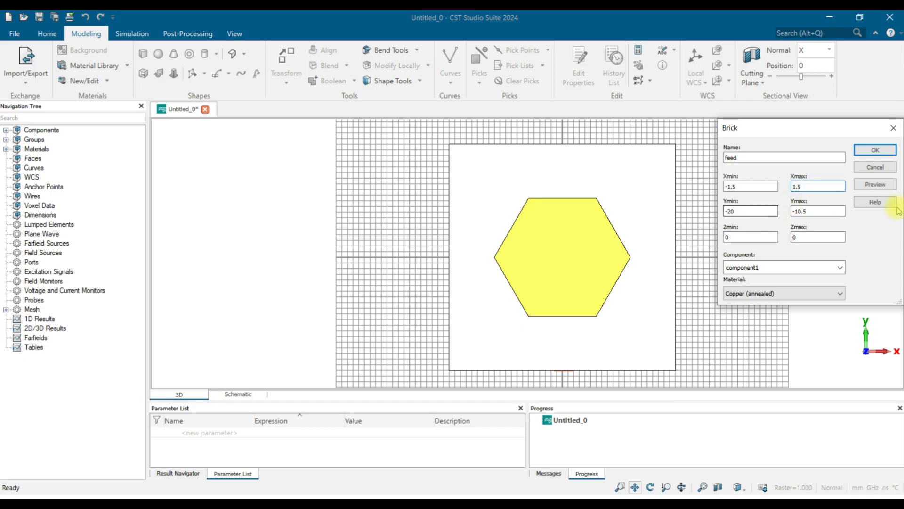
{"action": "left_click", "coordinate": [877, 189]}
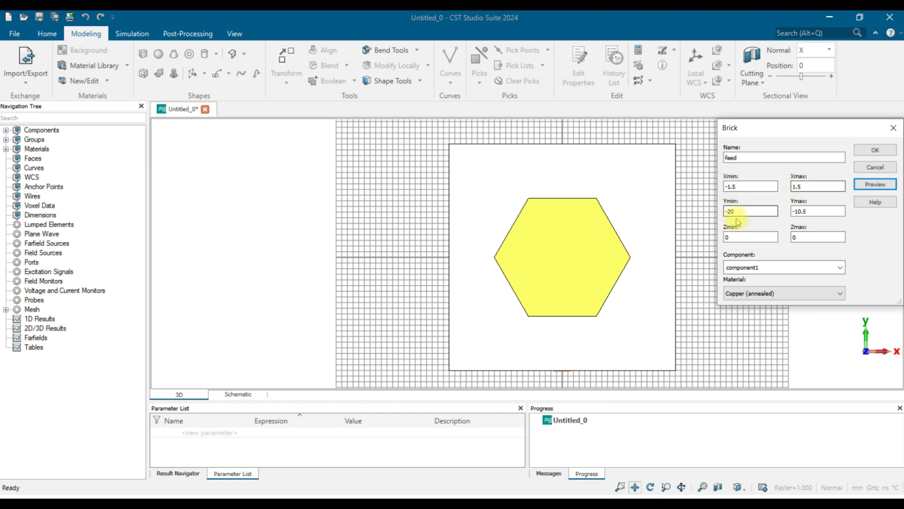
Set the feed brick's Zmin to 1.6 and Zmax to 1.635, and preview it.
{"action": "left_click", "coordinate": [742, 237]}
{"action": "key", "text": "BackSpace"}
{"action": "type", "text": "1.6"}
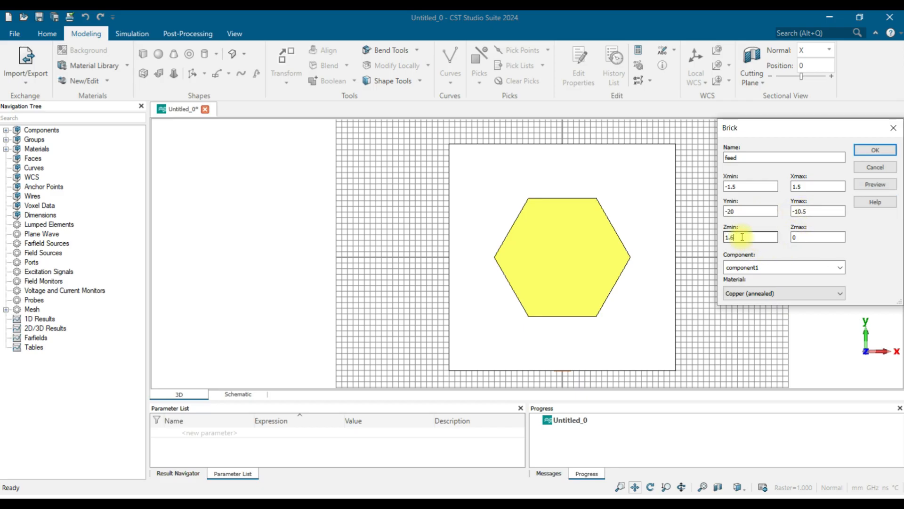
{"action": "key", "text": "Tab"}
{"action": "type", "text": "1.635"}
{"action": "left_click", "coordinate": [874, 184]}
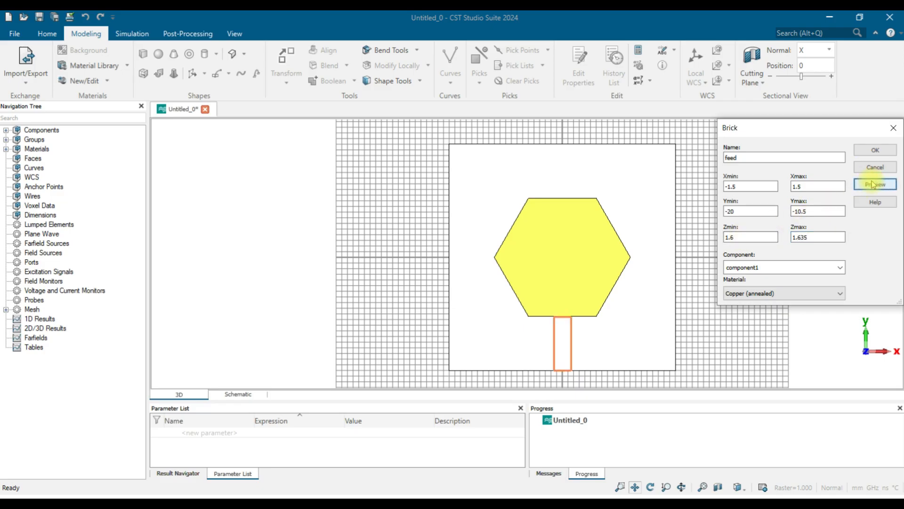
Set the feed's Ymax to -9 so it overlaps the patch, preview it and create the brick.
{"action": "left_click", "coordinate": [812, 211]}
{"action": "key", "text": "BackSpace"}
{"action": "key", "text": "BackSpace"}
{"action": "key", "text": "BackSpace"}
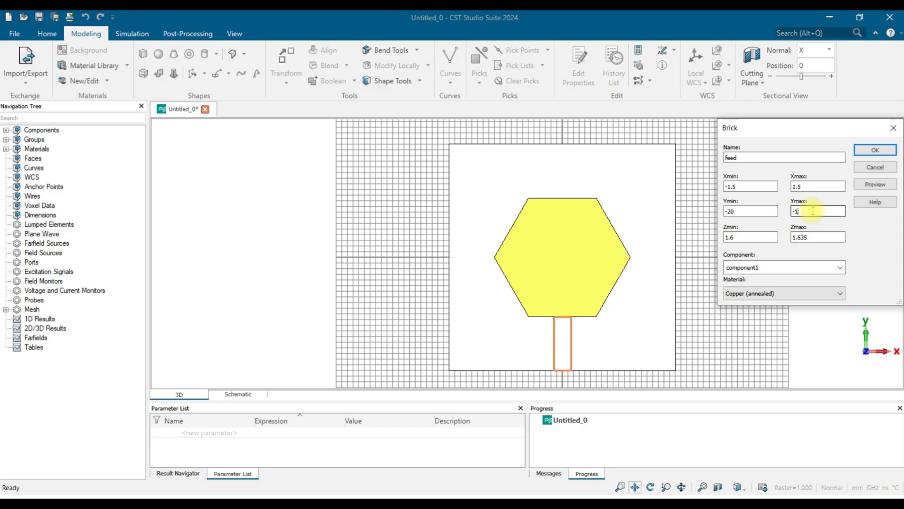
{"action": "type", "text": "9"}
{"action": "left_click", "coordinate": [884, 184]}
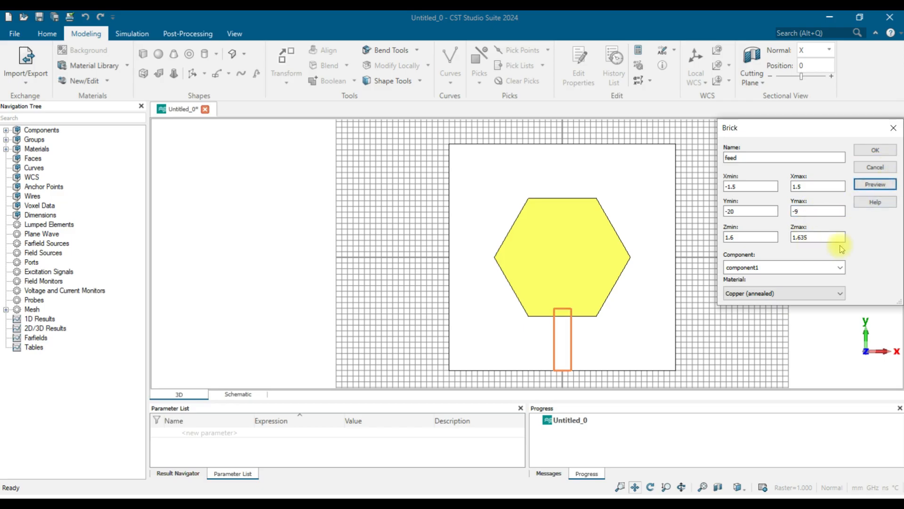
{"action": "left_click", "coordinate": [875, 150]}
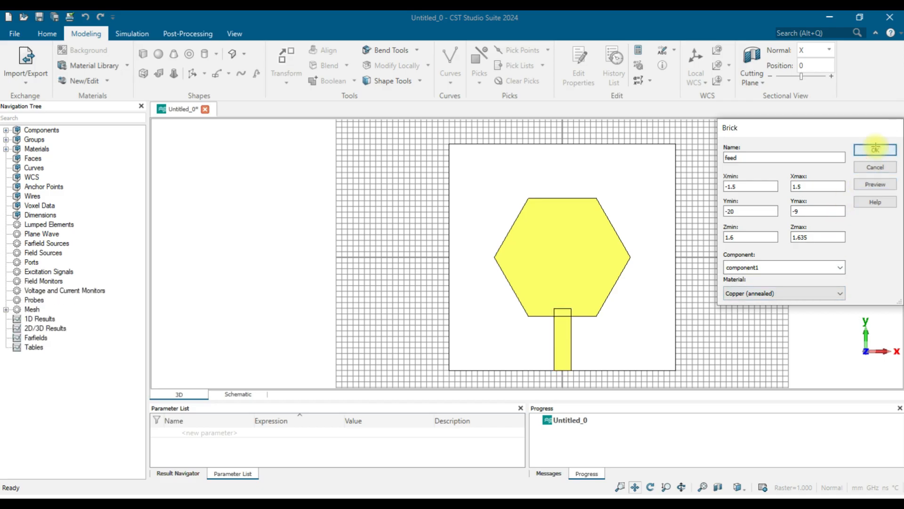
Unite the feed with the patch using Boolean Add and show the whole component1.
{"action": "left_click", "coordinate": [6, 130]}
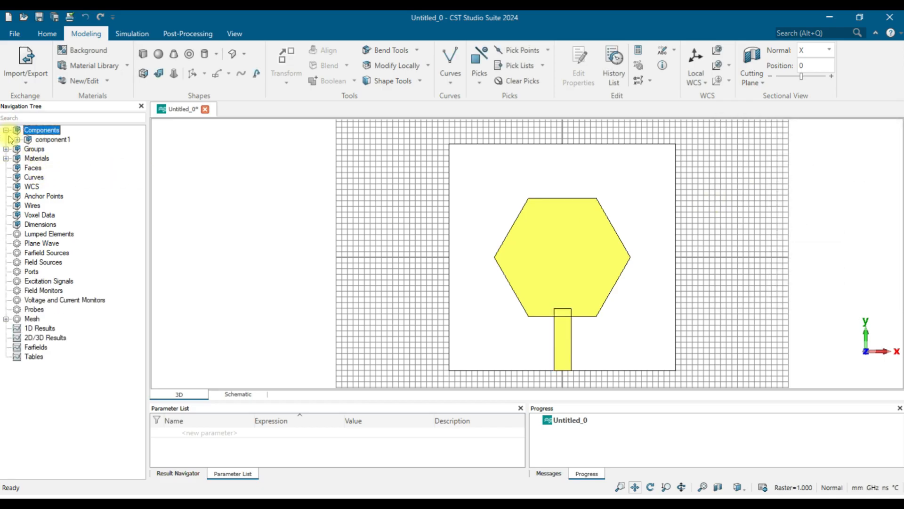
{"action": "left_click", "coordinate": [17, 139]}
{"action": "left_click", "coordinate": [59, 159]}
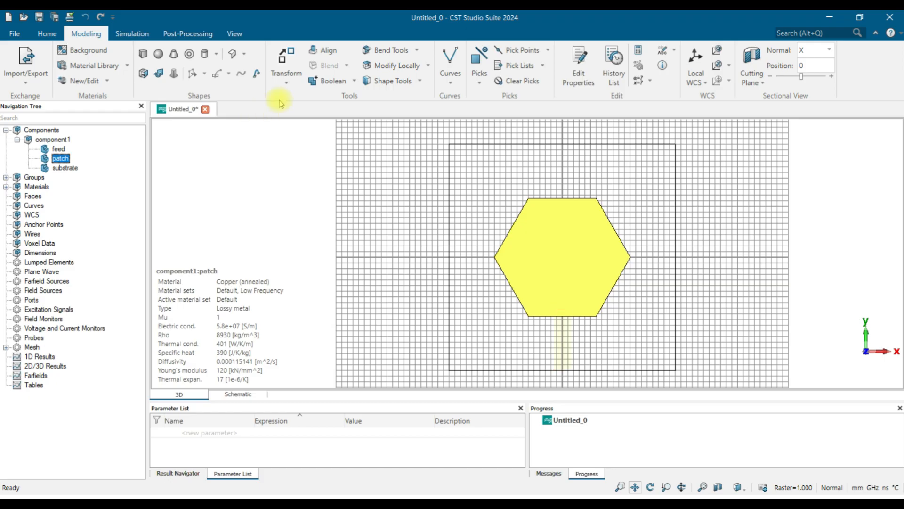
{"action": "left_click", "coordinate": [330, 80]}
{"action": "left_click", "coordinate": [54, 150]}
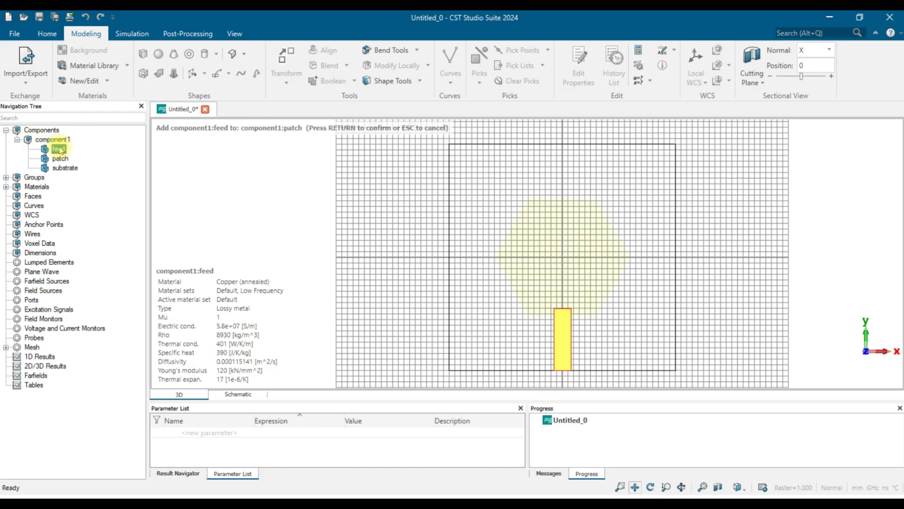
{"action": "key", "text": "Return"}
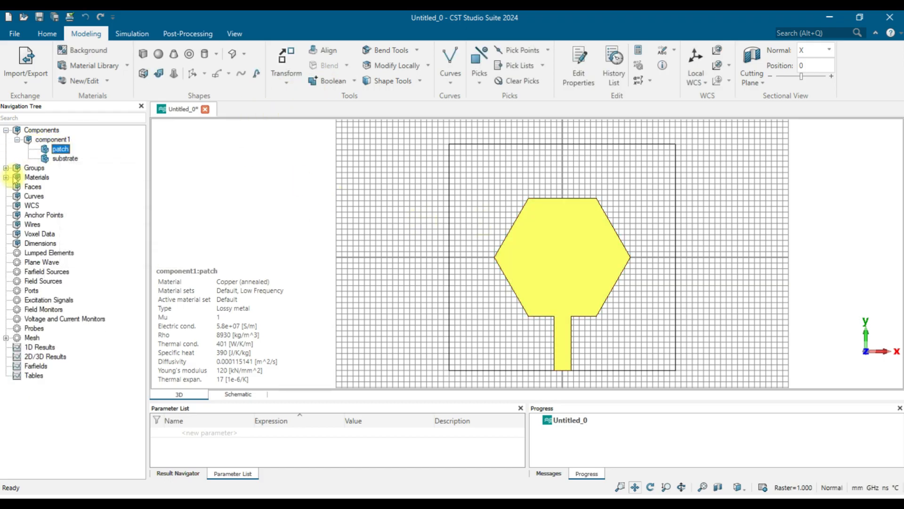
{"action": "left_click", "coordinate": [53, 139]}
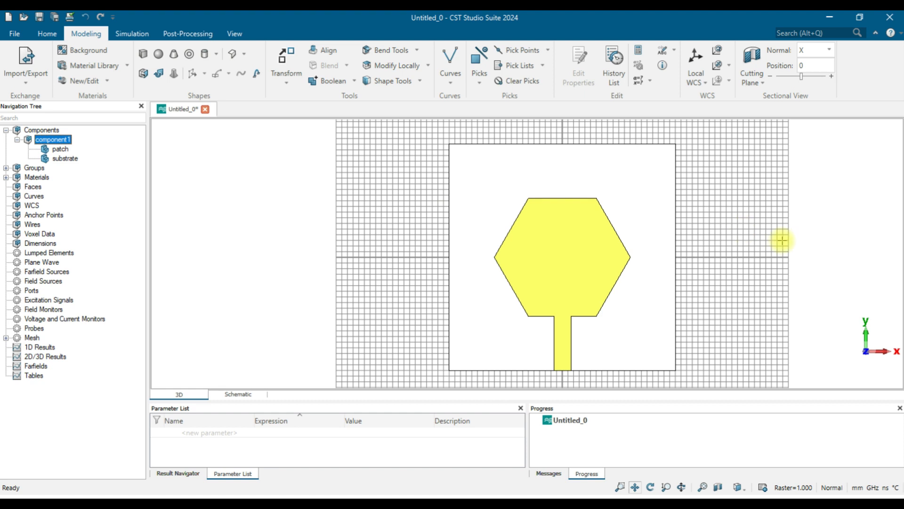